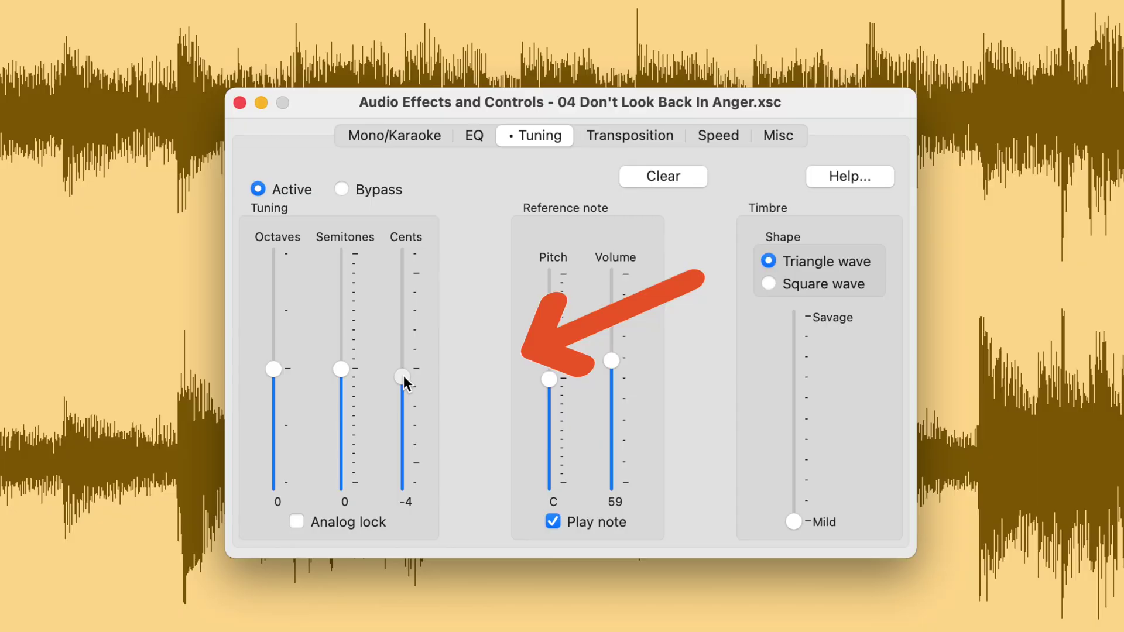
Step: Lower the fine tuning from -4 to -14 cents
{"action": "left_click_drag", "start_coordinate": [404, 376], "coordinate": [403, 395]}
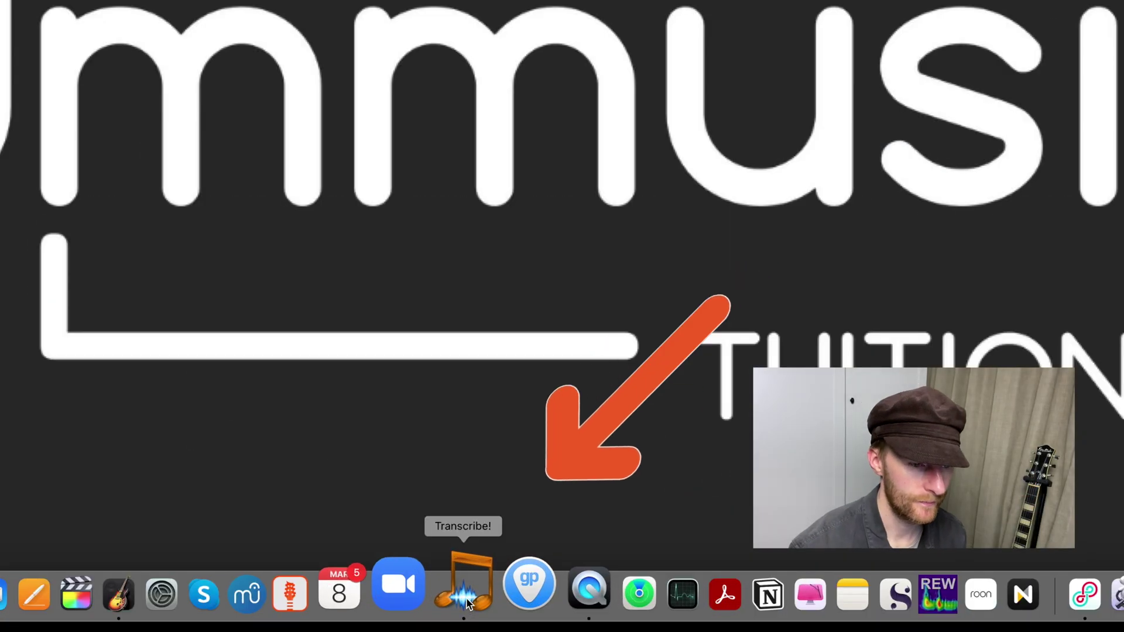
Step: Launch Transcribe! and open the Stand Down song found by searching iCloud Drive for 'stand down'
{"action": "left_click", "coordinate": [466, 618]}
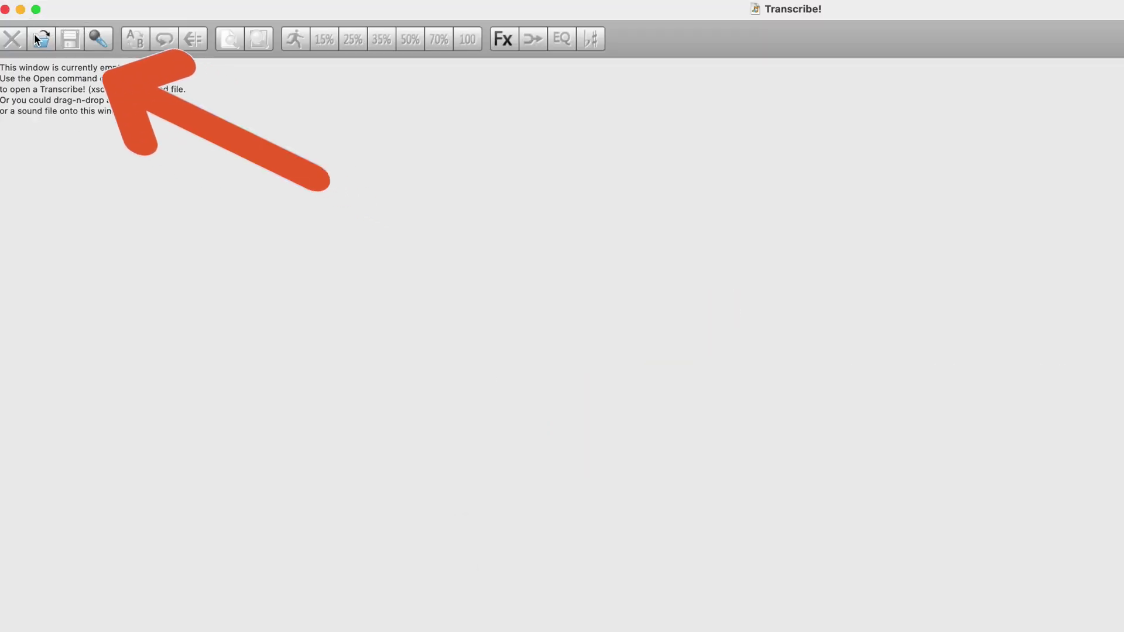
{"action": "left_click", "coordinate": [31, 29]}
{"action": "left_click", "coordinate": [214, 233]}
{"action": "left_click", "coordinate": [882, 127]}
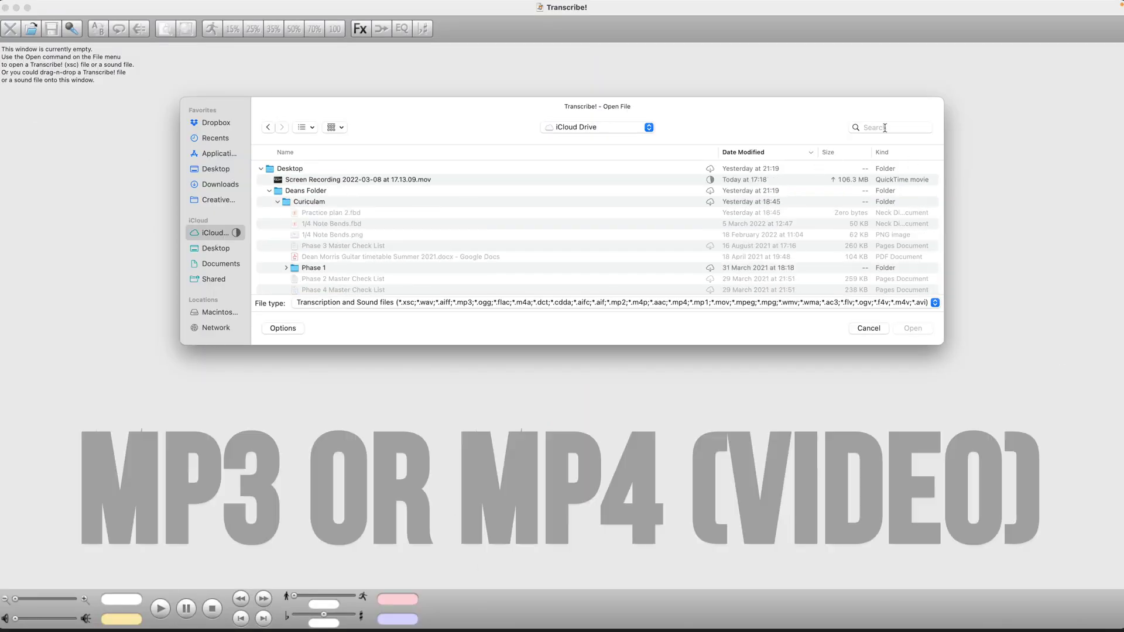
{"action": "type", "text": "stand down"}
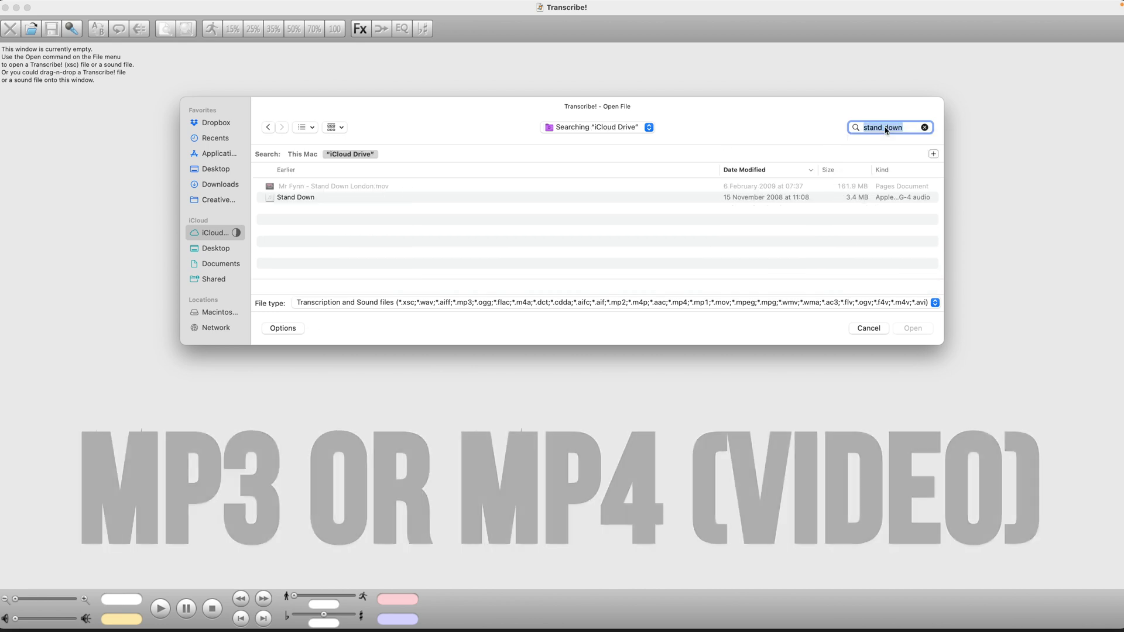
{"action": "left_click", "coordinate": [314, 198]}
{"action": "left_click", "coordinate": [905, 328]}
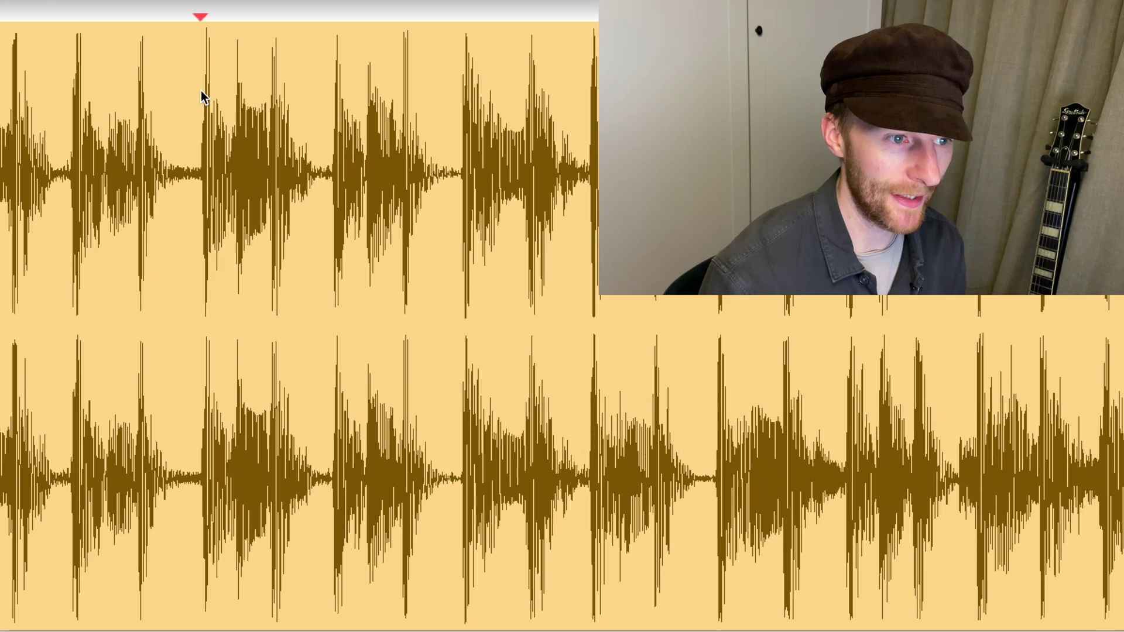
Step: Loop a 1.91-second section from 0:03.53, play it, then try 70% and return to 100% speed
{"action": "left_click_drag", "start_coordinate": [201, 90], "coordinate": [470, 91]}
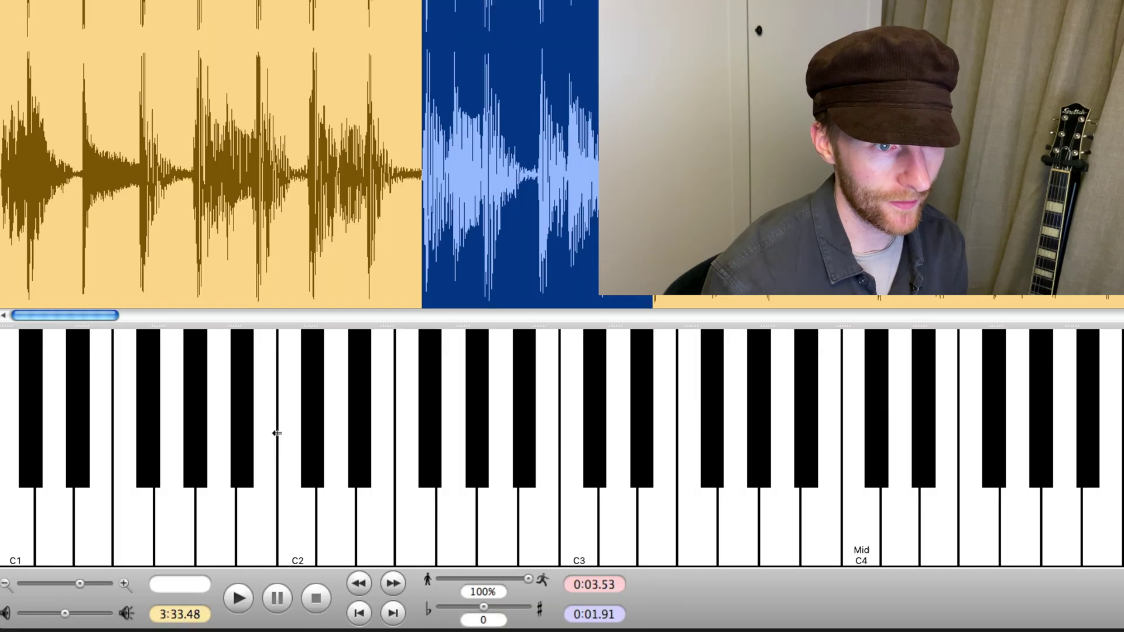
{"action": "left_click", "coordinate": [238, 603]}
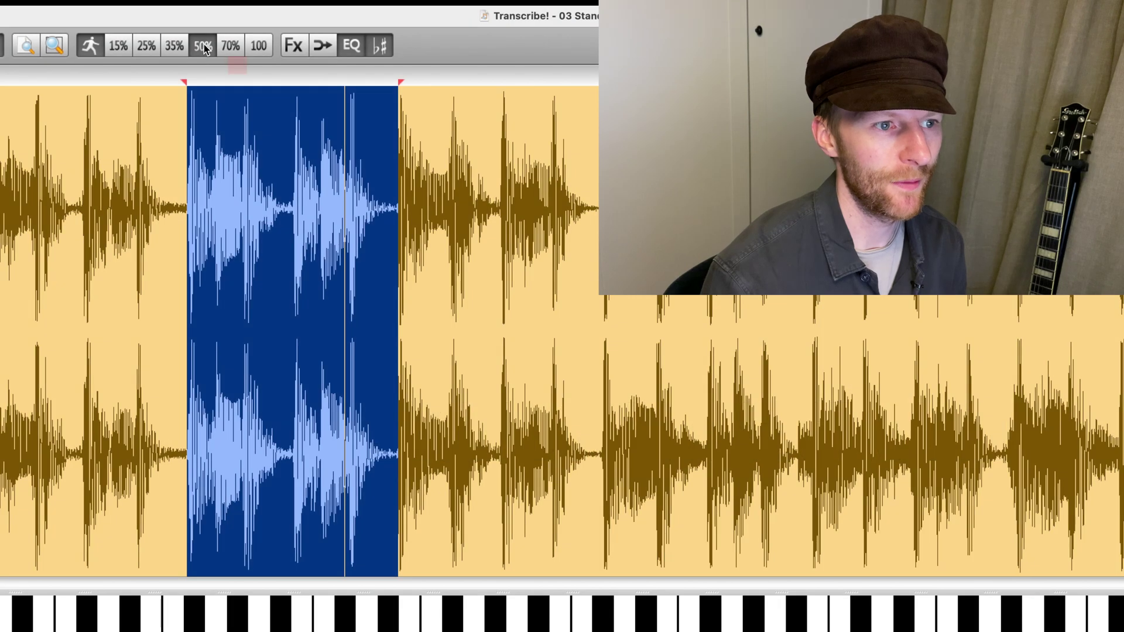
{"action": "left_click", "coordinate": [228, 47]}
{"action": "left_click", "coordinate": [260, 47]}
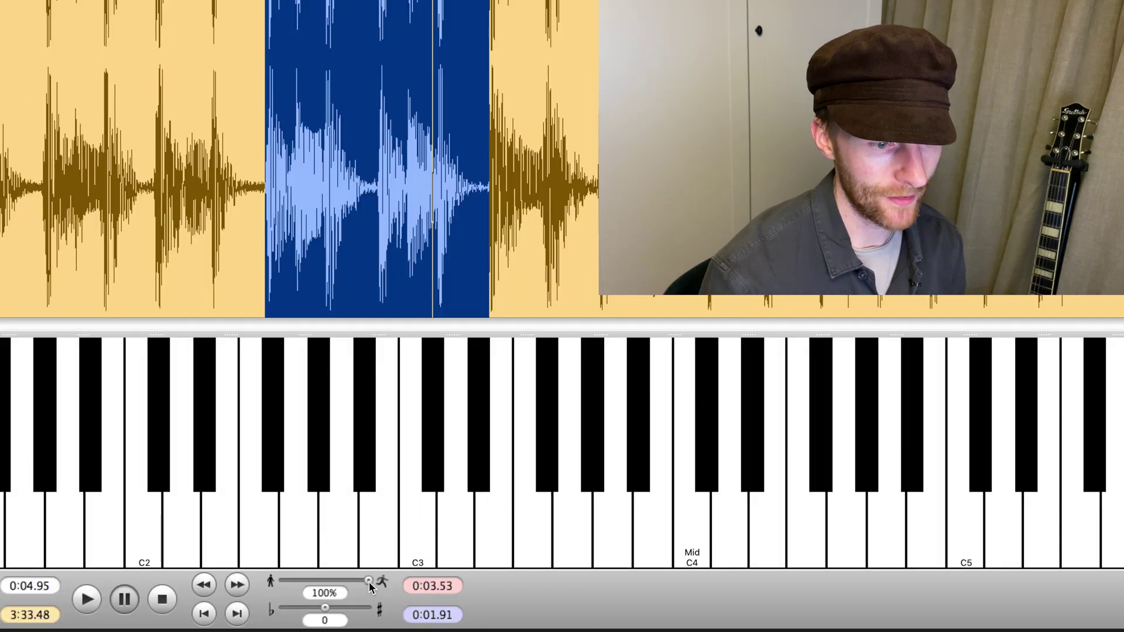
Step: Ease the loop's playback speed down through 99%, 94% and 89% toward 81%
{"action": "left_click_drag", "start_coordinate": [369, 582], "coordinate": [368, 581]}
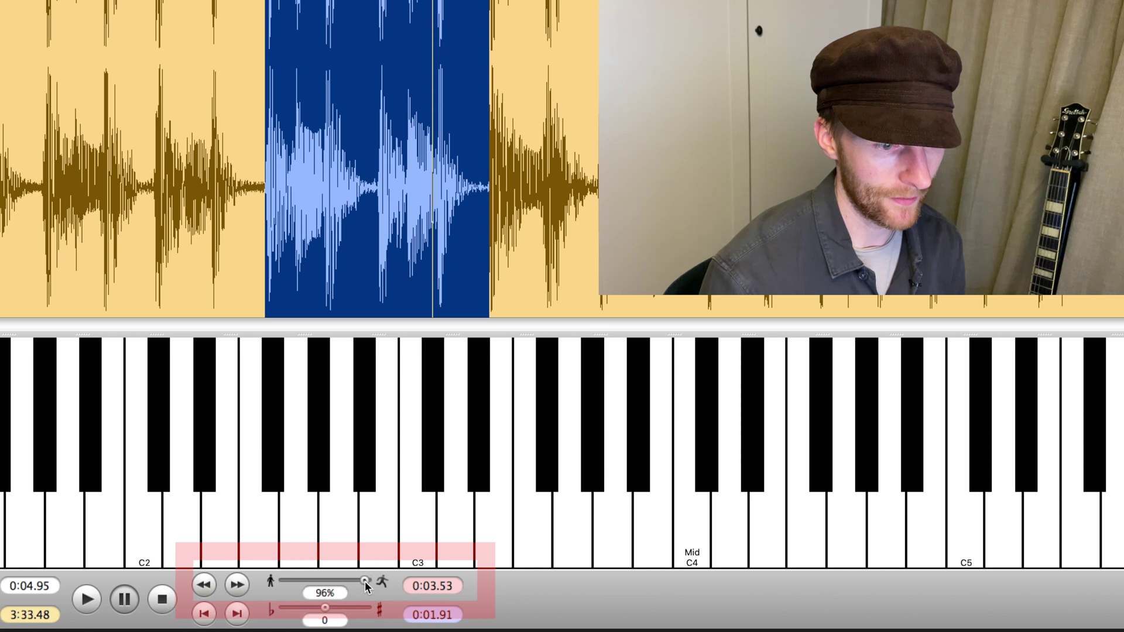
{"action": "left_click_drag", "start_coordinate": [366, 581], "coordinate": [346, 598]}
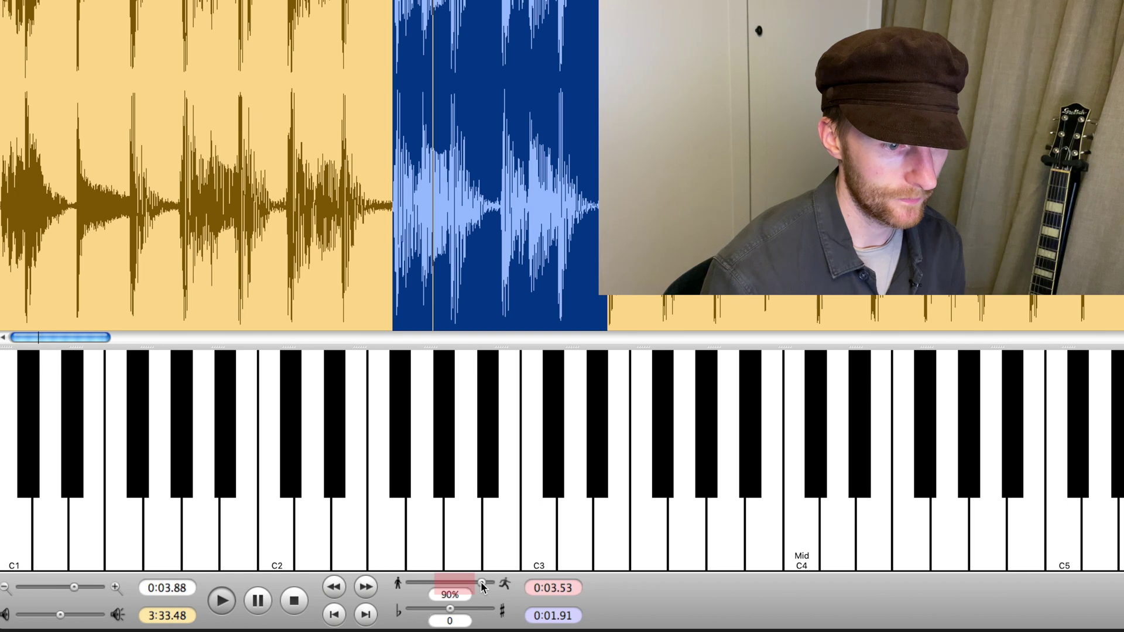
{"action": "left_click_drag", "start_coordinate": [482, 585], "coordinate": [477, 587]}
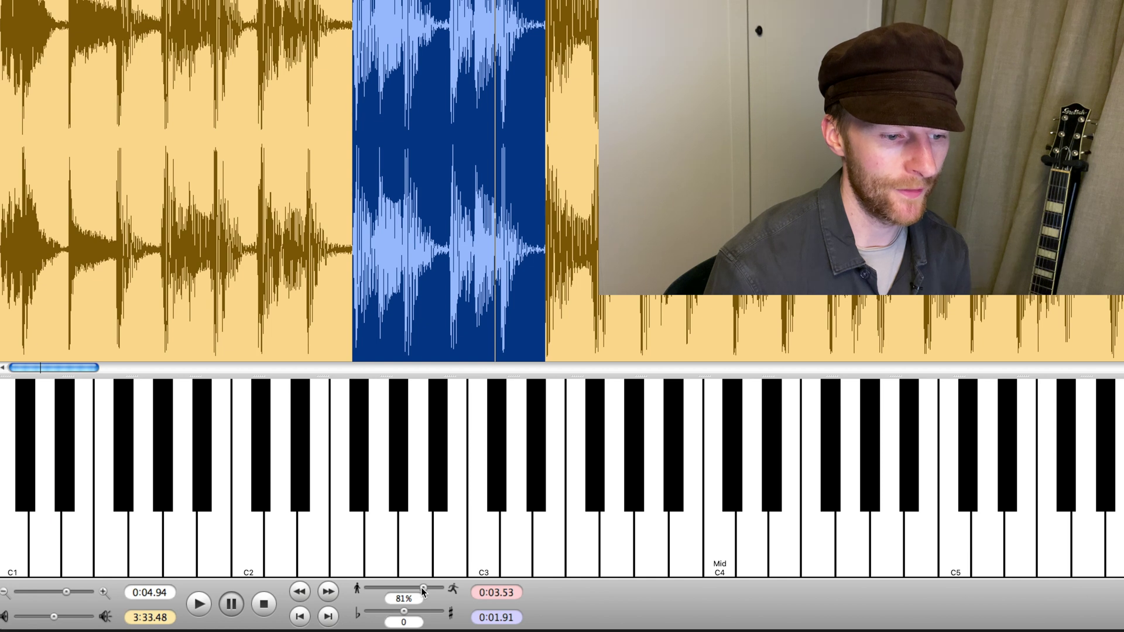
Step: Set playback speed back to 100% and reset the transposition from +1 to 0
{"action": "left_click_drag", "start_coordinate": [423, 589], "coordinate": [455, 591]}
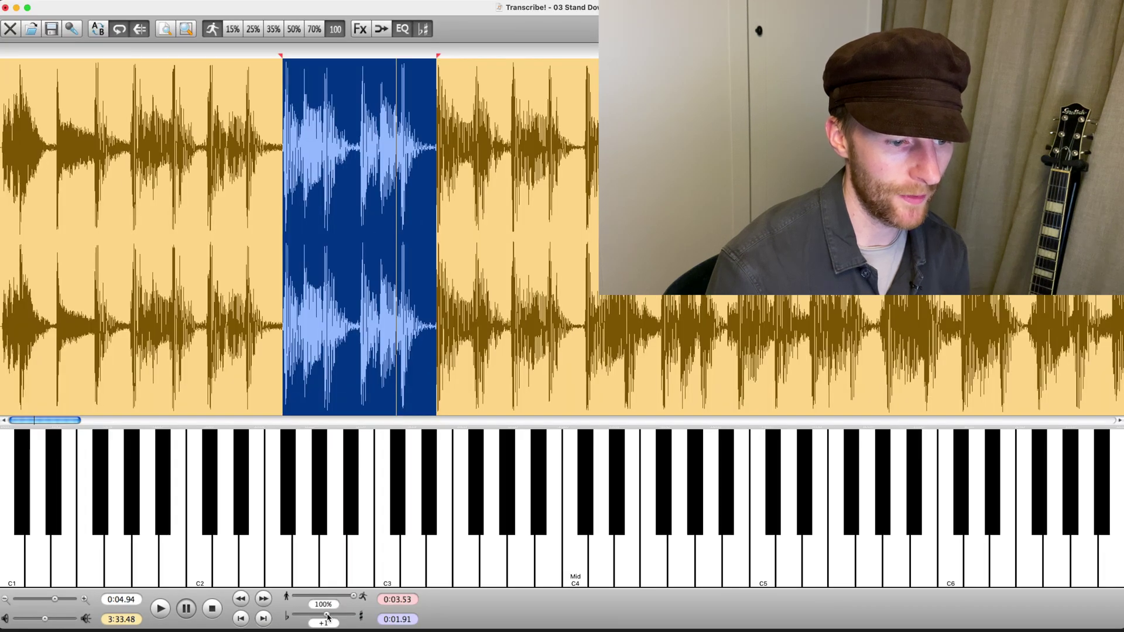
{"action": "left_click_drag", "start_coordinate": [329, 617], "coordinate": [325, 613]}
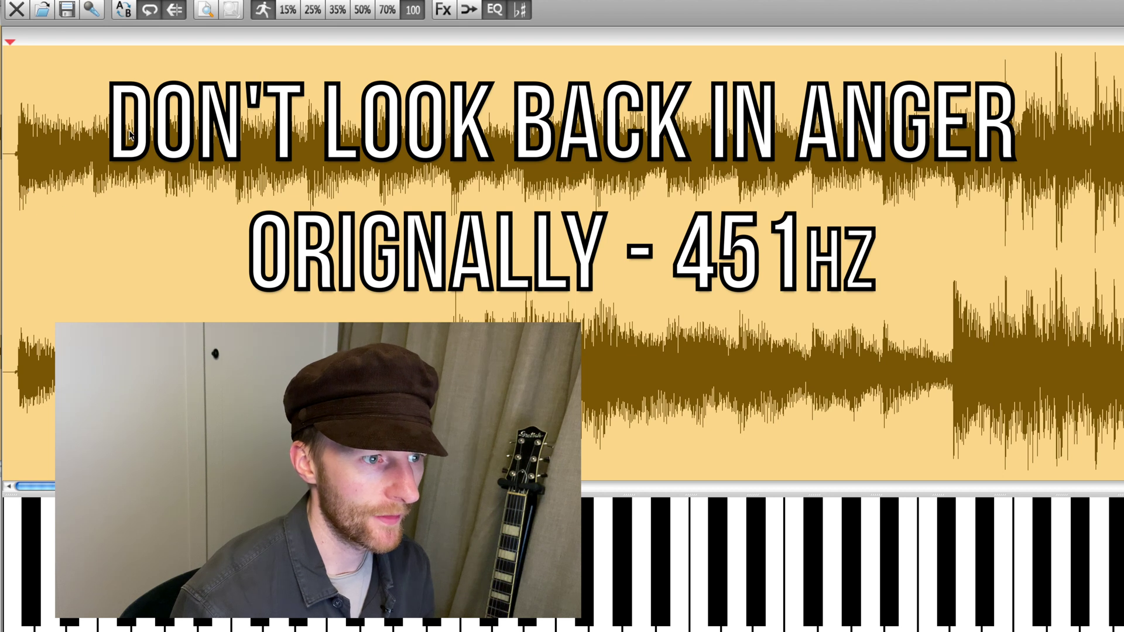
Step: Select and play the opening of Don't Look Back In Anger, shifting the loop start slightly later
{"action": "left_click_drag", "start_coordinate": [6, 59], "coordinate": [307, 80]}
{"action": "key", "text": "space"}
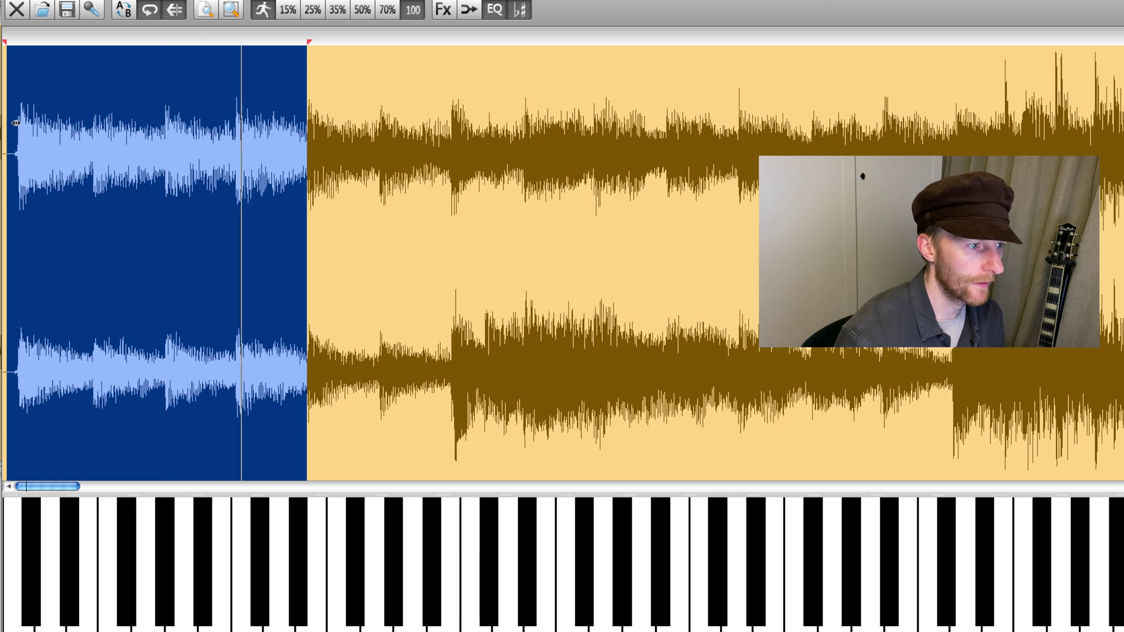
{"action": "left_click_drag", "start_coordinate": [9, 119], "coordinate": [17, 120]}
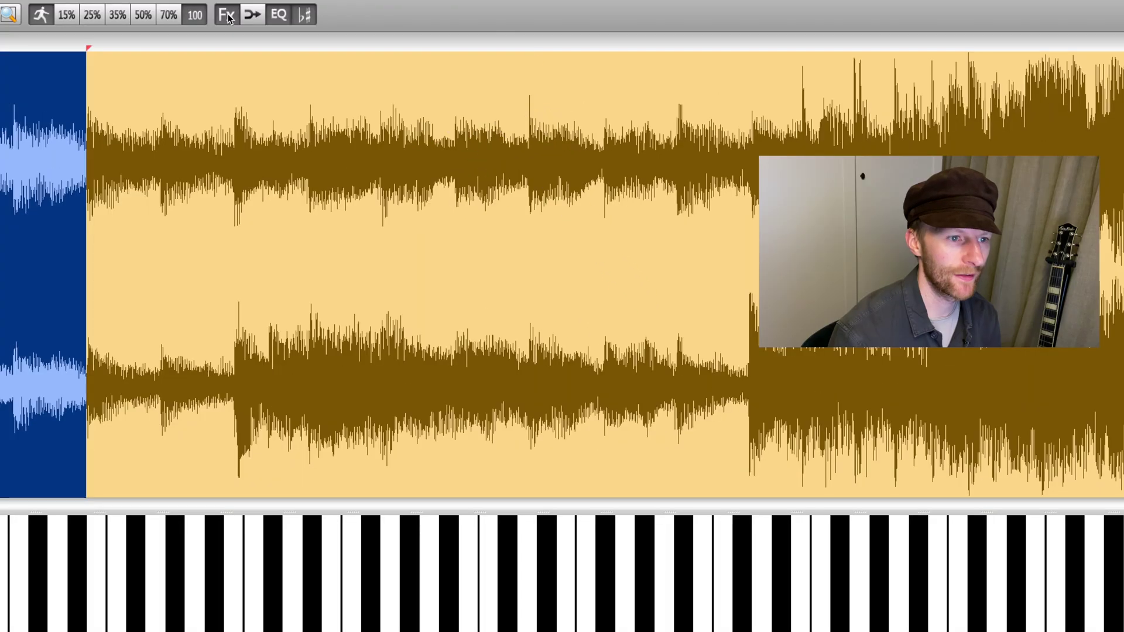
Step: Open Audio Effects and Controls on the Tuning tab and set the reference note pitch to C
{"action": "left_click", "coordinate": [445, 10]}
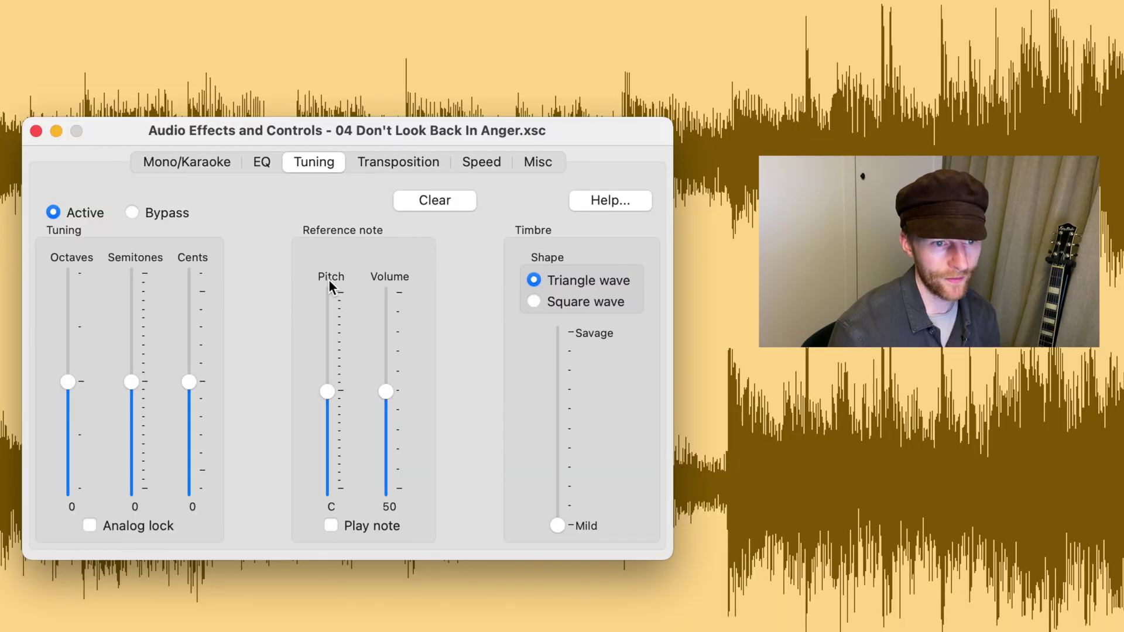
{"action": "mouse_move", "coordinate": [326, 389]}
{"action": "left_mouse_down"}
{"action": "mouse_move", "coordinate": [325, 403]}
{"action": "mouse_move", "coordinate": [323, 370]}
{"action": "mouse_move", "coordinate": [326, 390]}
{"action": "left_mouse_up"}
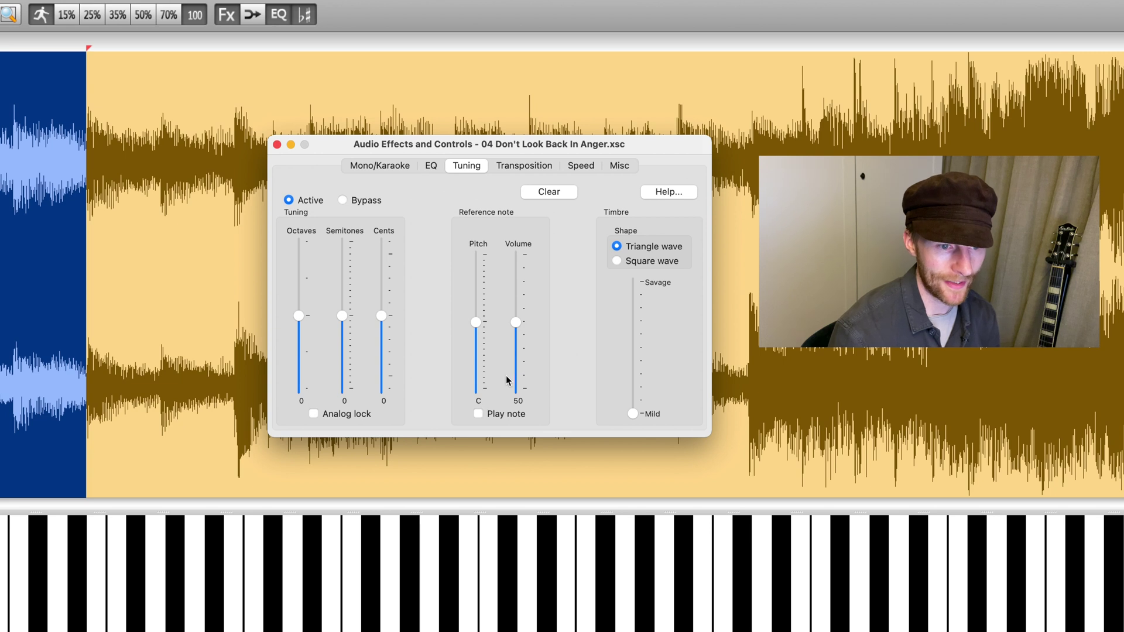
Step: Try the reference tone on and off, and the fine tuning at +4 cents, then reset it to 0
{"action": "left_click", "coordinate": [478, 414]}
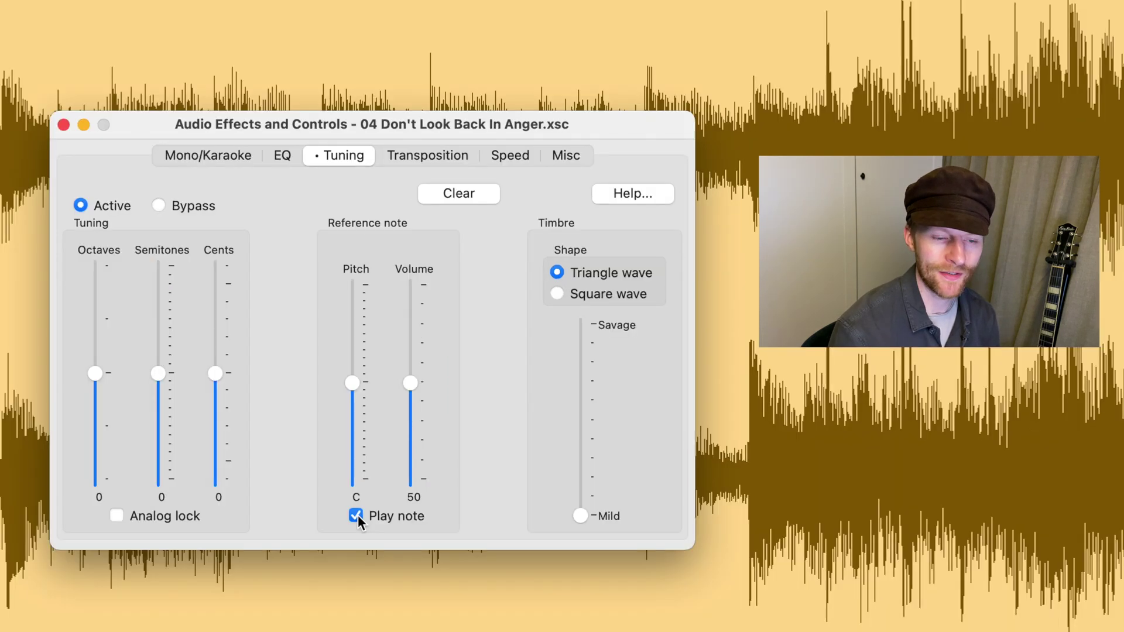
{"action": "left_click", "coordinate": [355, 516]}
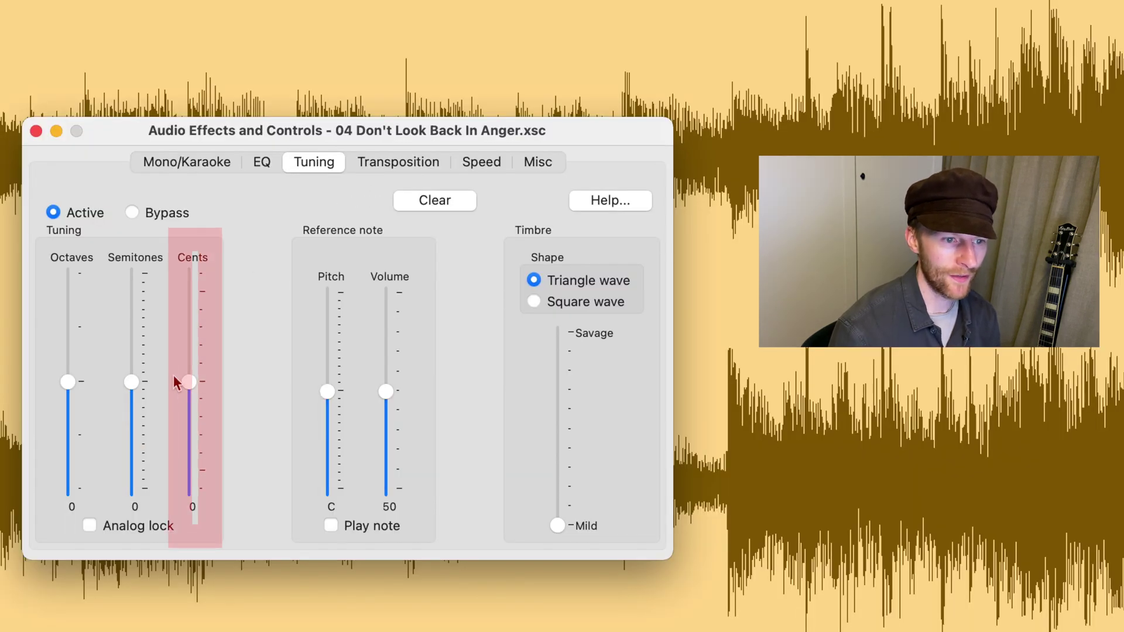
{"action": "left_click_drag", "start_coordinate": [190, 382], "coordinate": [189, 353]}
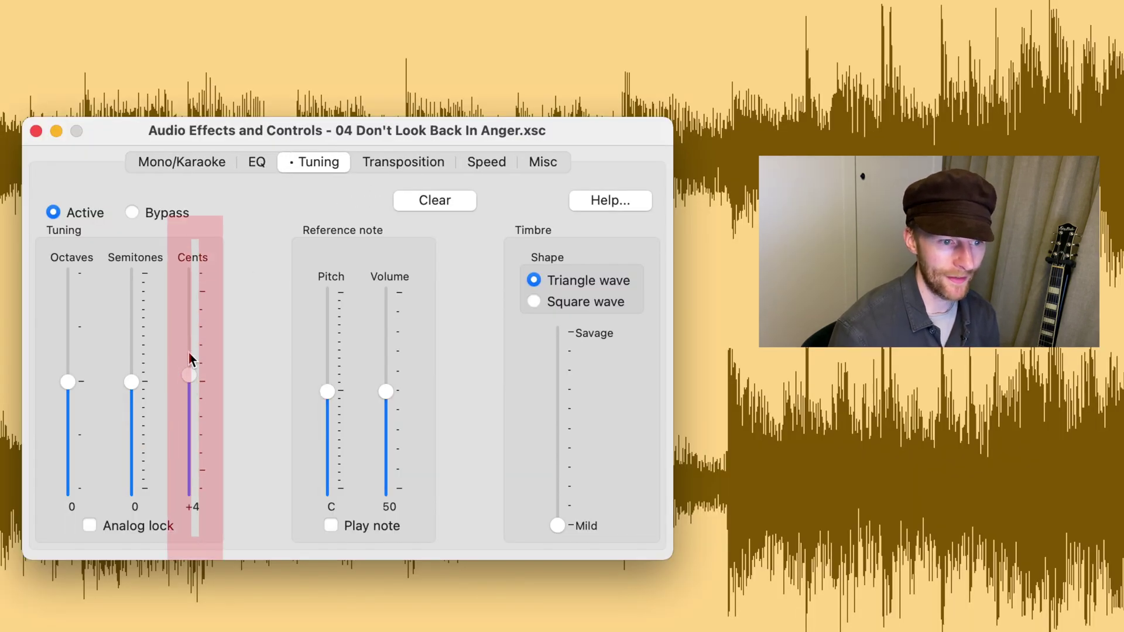
{"action": "left_click_drag", "start_coordinate": [190, 409], "coordinate": [190, 382]}
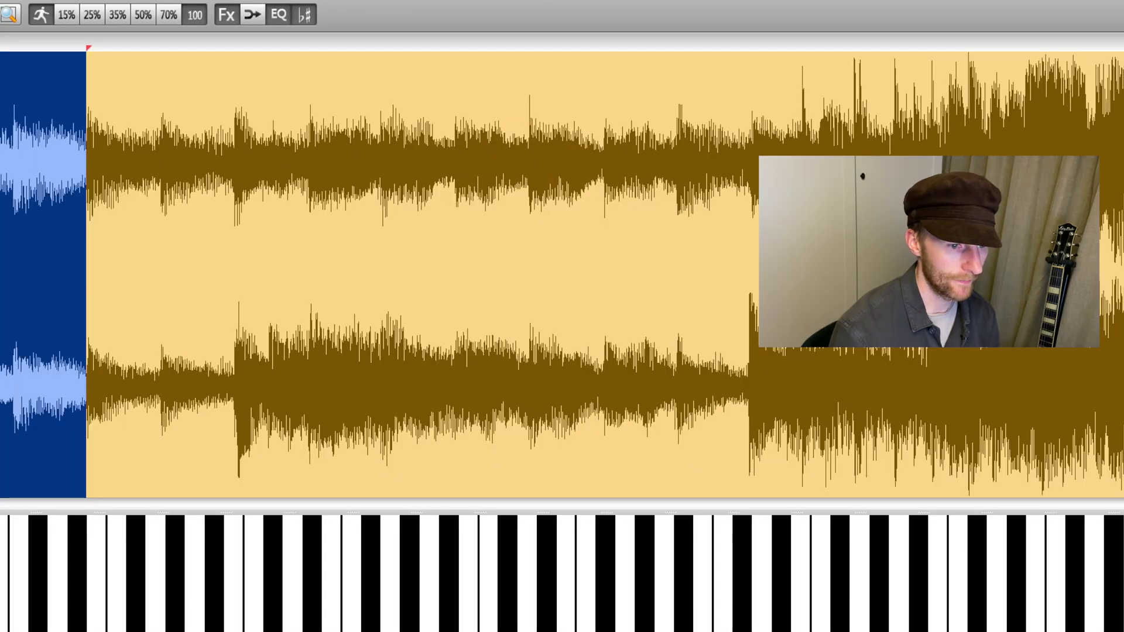
Step: Turn on the reference tone at volume 59 and lower the fine tuning to -25 cents
{"action": "left_click", "coordinate": [231, 22]}
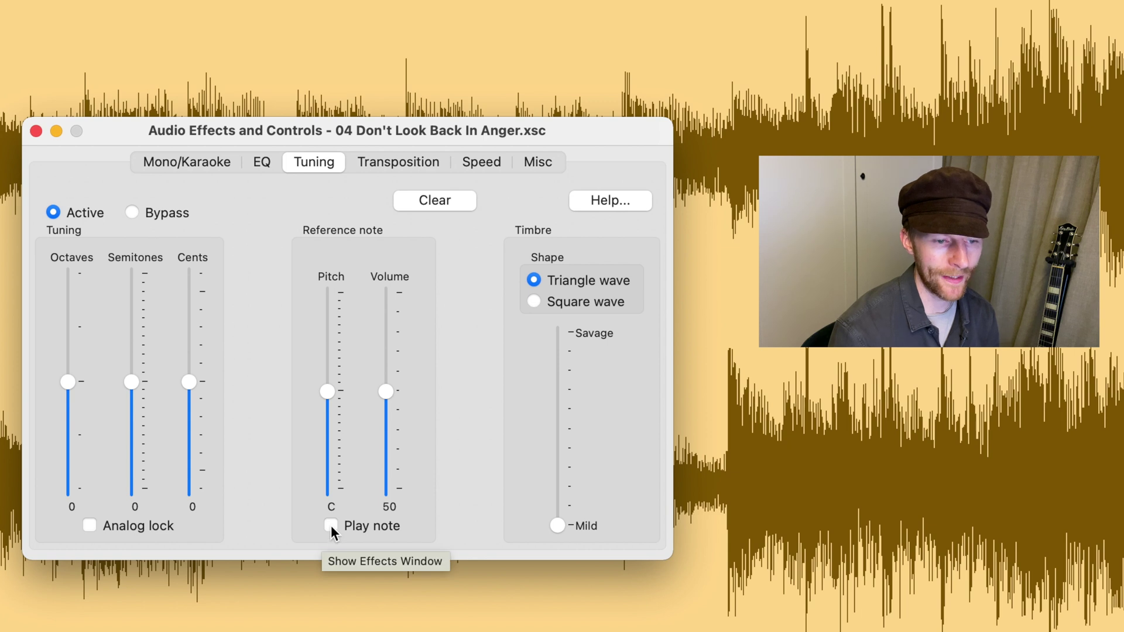
{"action": "left_click", "coordinate": [331, 526]}
{"action": "left_click_drag", "start_coordinate": [386, 392], "coordinate": [386, 374]}
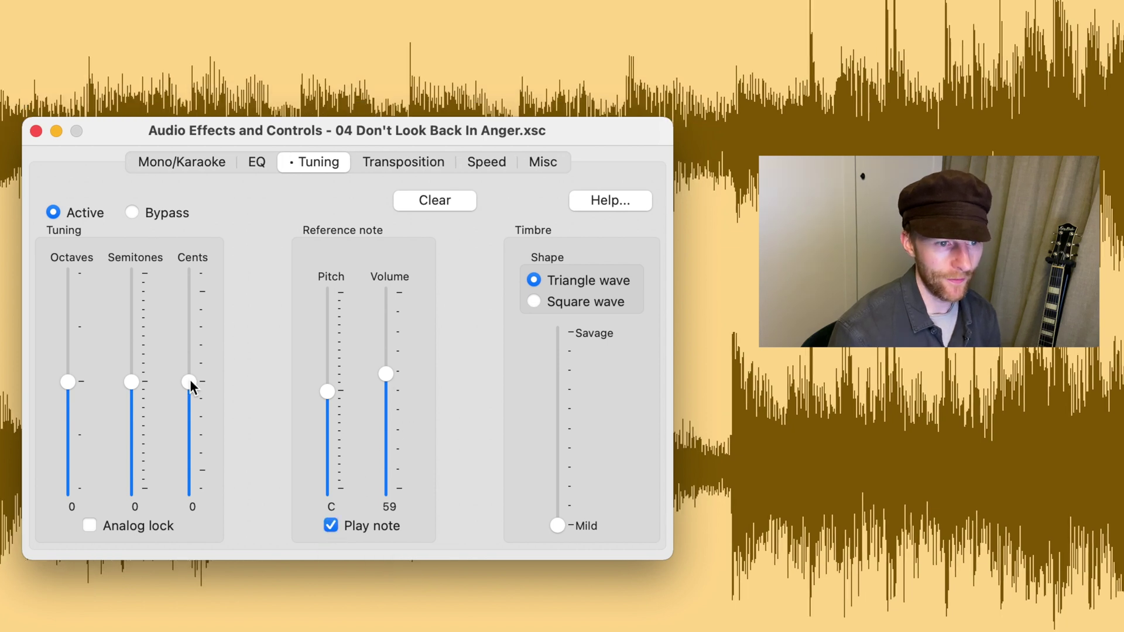
{"action": "left_click_drag", "start_coordinate": [190, 380], "coordinate": [189, 385]}
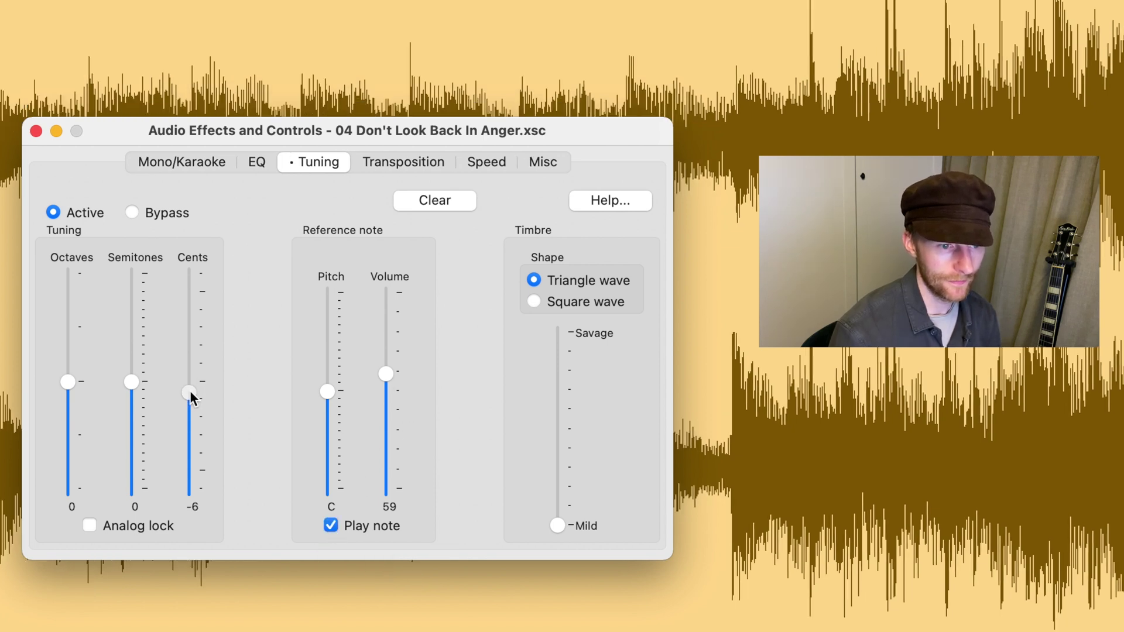
{"action": "left_click_drag", "start_coordinate": [191, 393], "coordinate": [190, 425]}
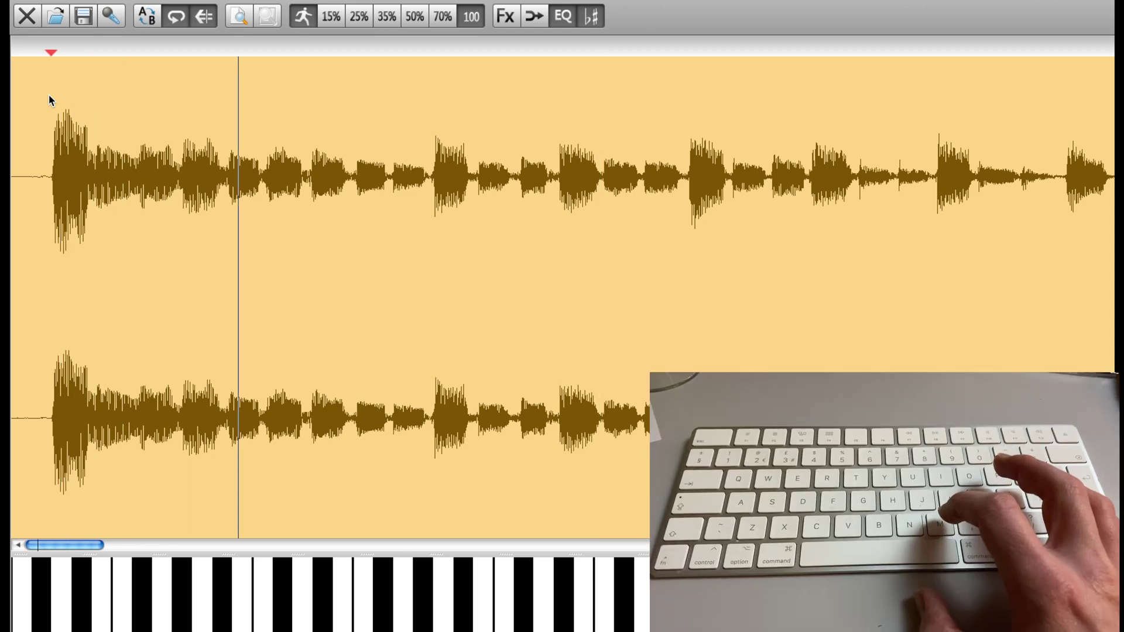
Step: Drop measure markers 1 to 4 with the M key at successive bar starts during playback
{"action": "key", "text": "m"}
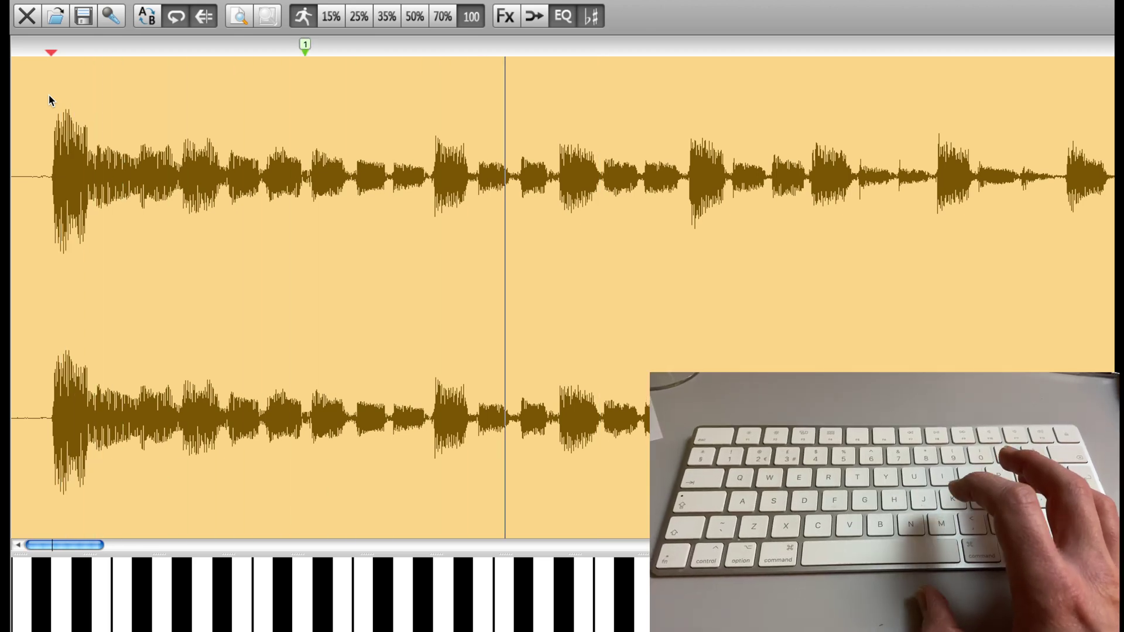
{"action": "key", "text": "m"}
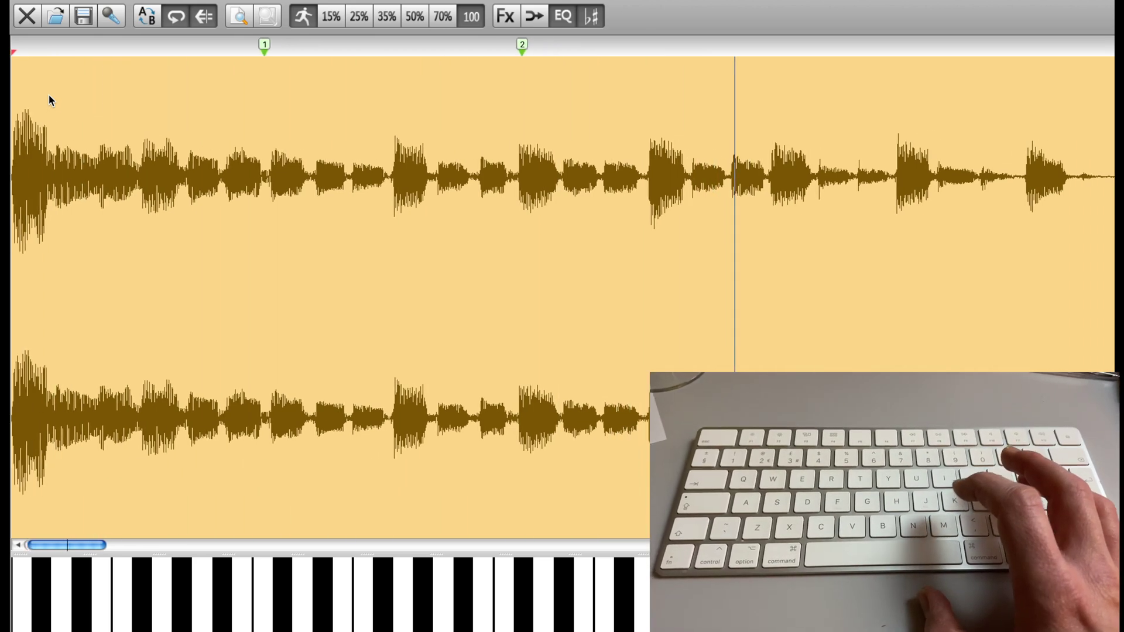
{"action": "key", "text": "m"}
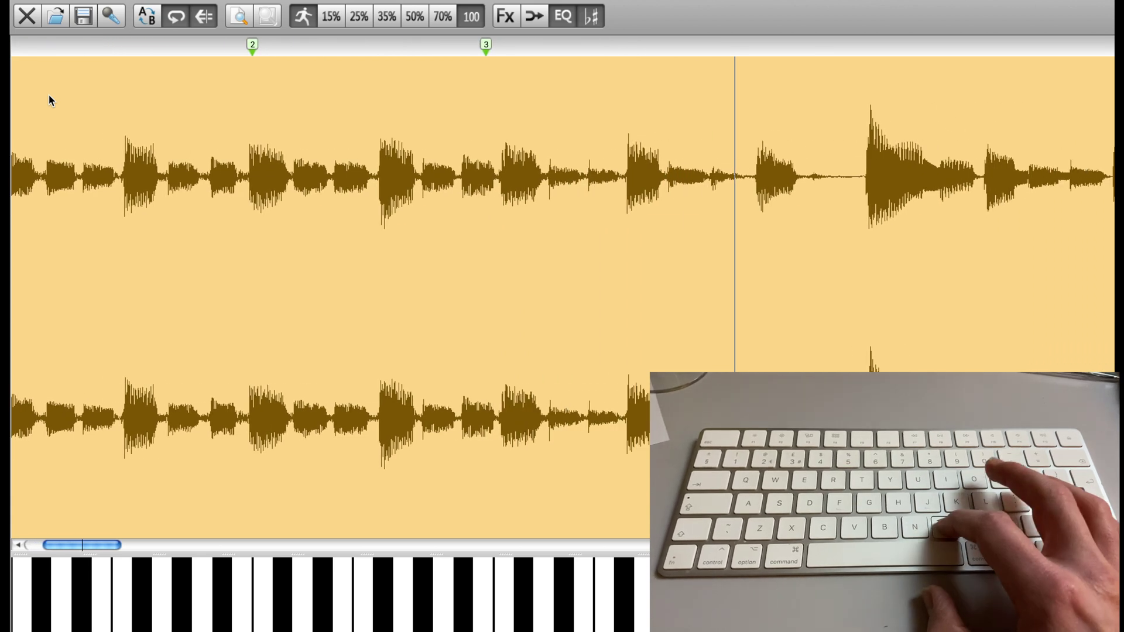
{"action": "key", "text": "m"}
{"action": "key", "text": "m"}
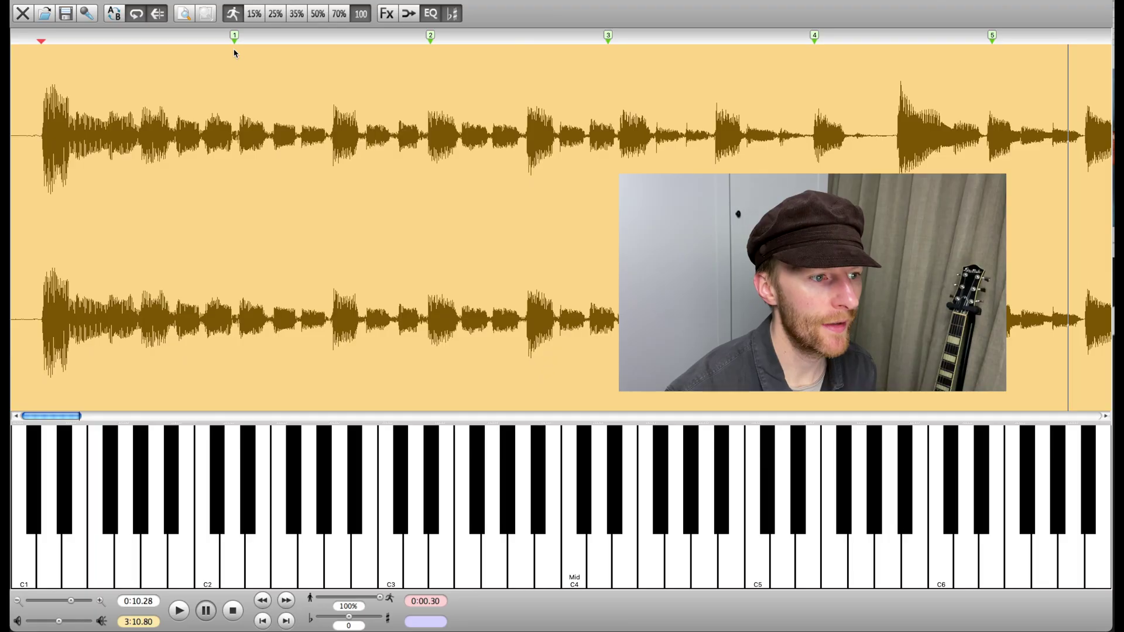
Step: Loop and play the bar from marker 1 to marker 2, zoom in, and drag marker 2 to the loop end
{"action": "left_click_drag", "start_coordinate": [234, 53], "coordinate": [431, 47]}
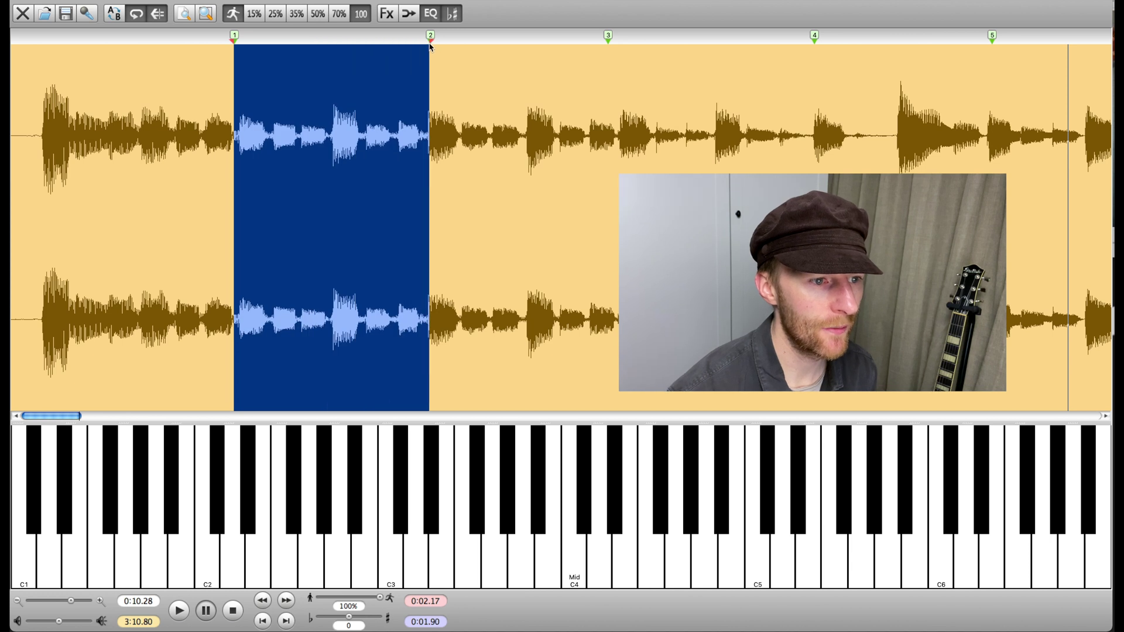
{"action": "key", "text": "space"}
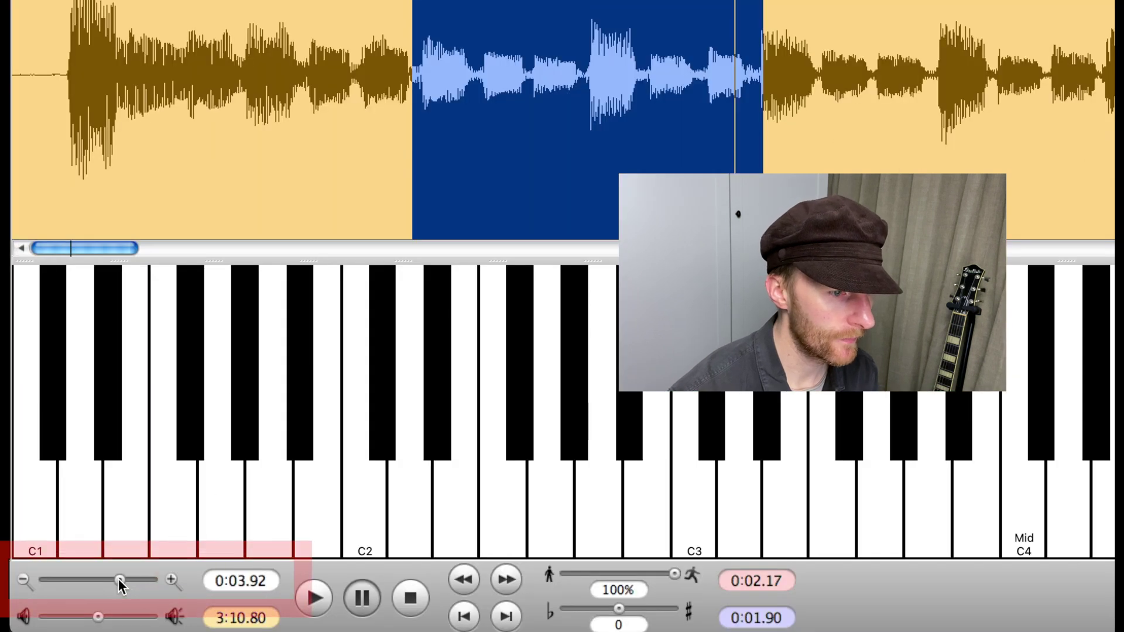
{"action": "left_click_drag", "start_coordinate": [71, 600], "coordinate": [133, 579]}
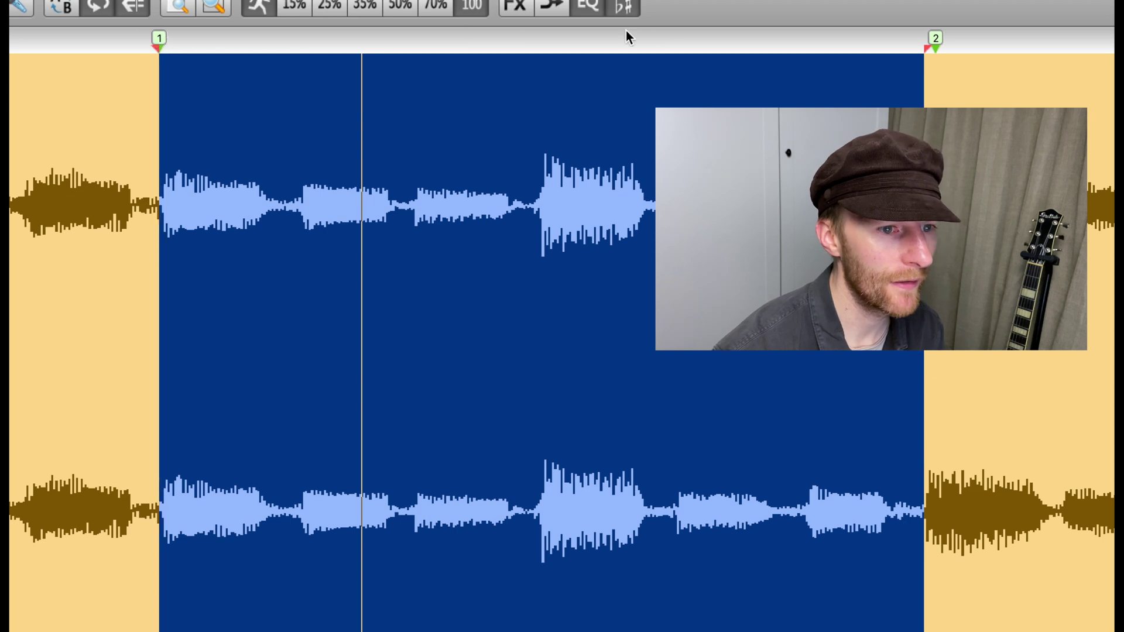
{"action": "left_click_drag", "start_coordinate": [936, 43], "coordinate": [925, 42]}
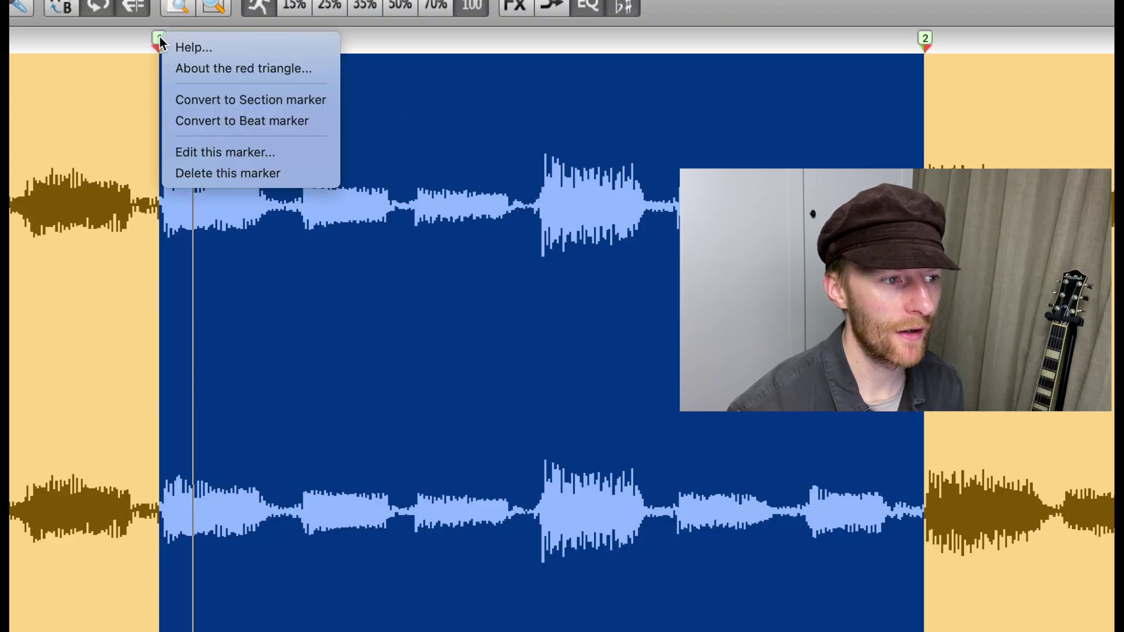
Step: Give marker 1 the label 'INTRO' and marker 2 the label 'VERSE'
{"action": "left_click", "coordinate": [198, 154]}
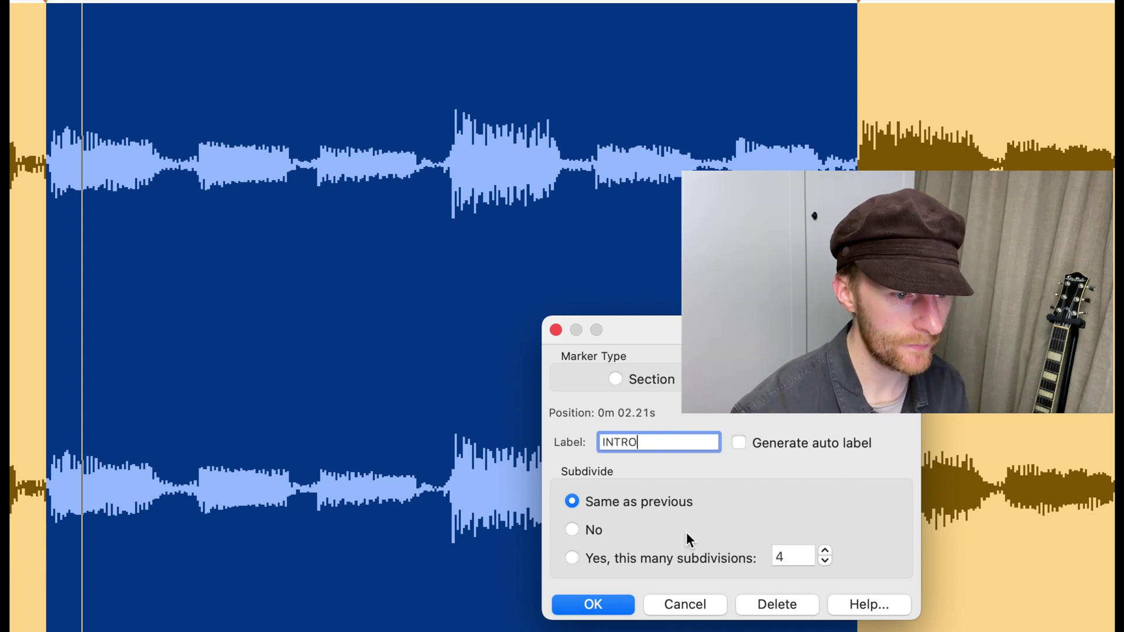
{"action": "left_click", "coordinate": [594, 605]}
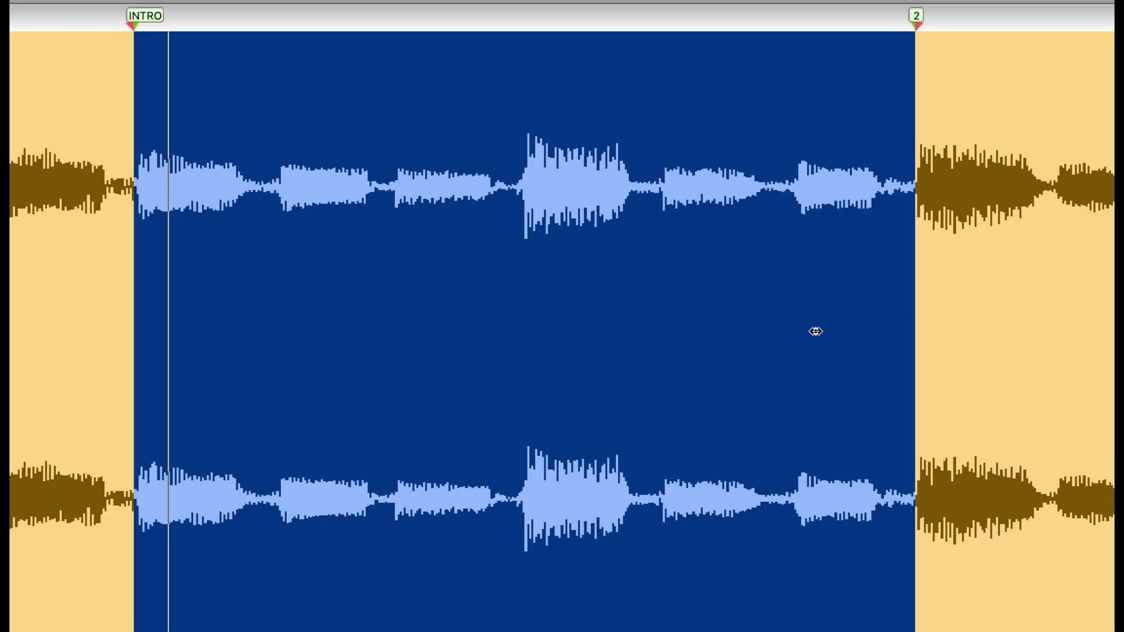
{"action": "left_click", "coordinate": [915, 15]}
{"action": "left_click", "coordinate": [943, 134]}
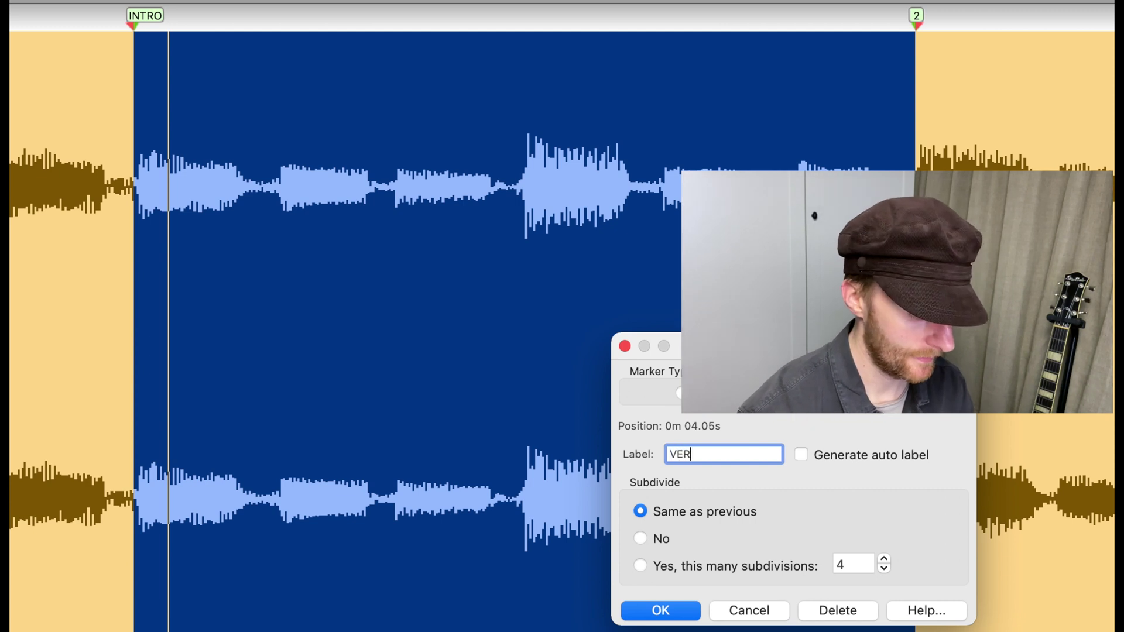
{"action": "left_click", "coordinate": [660, 611]}
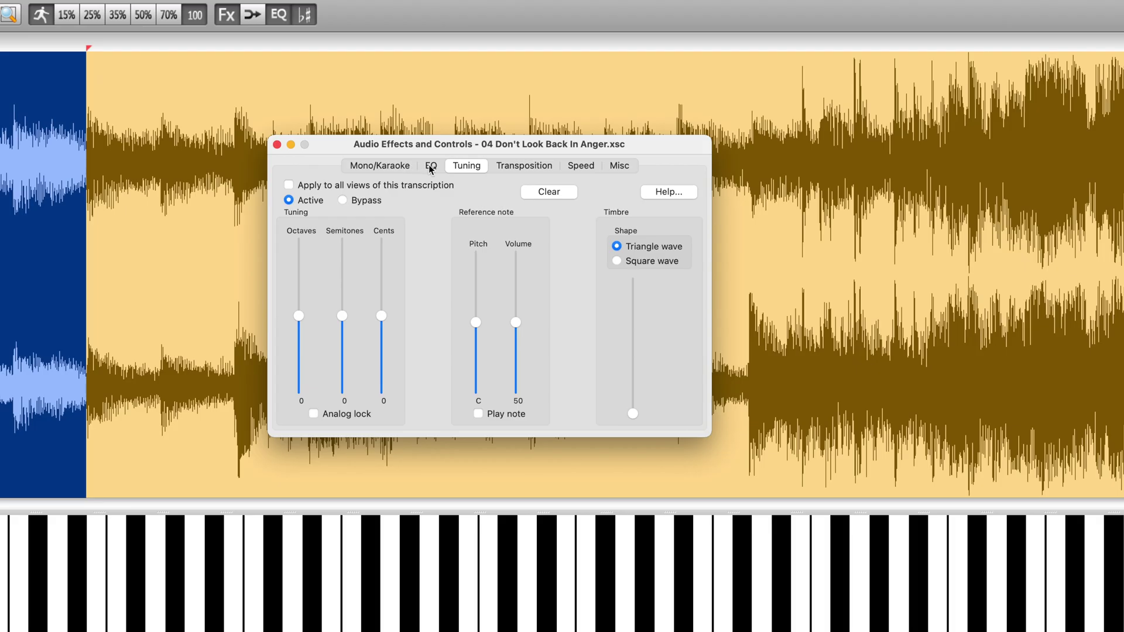
{"action": "left_click", "coordinate": [430, 166]}
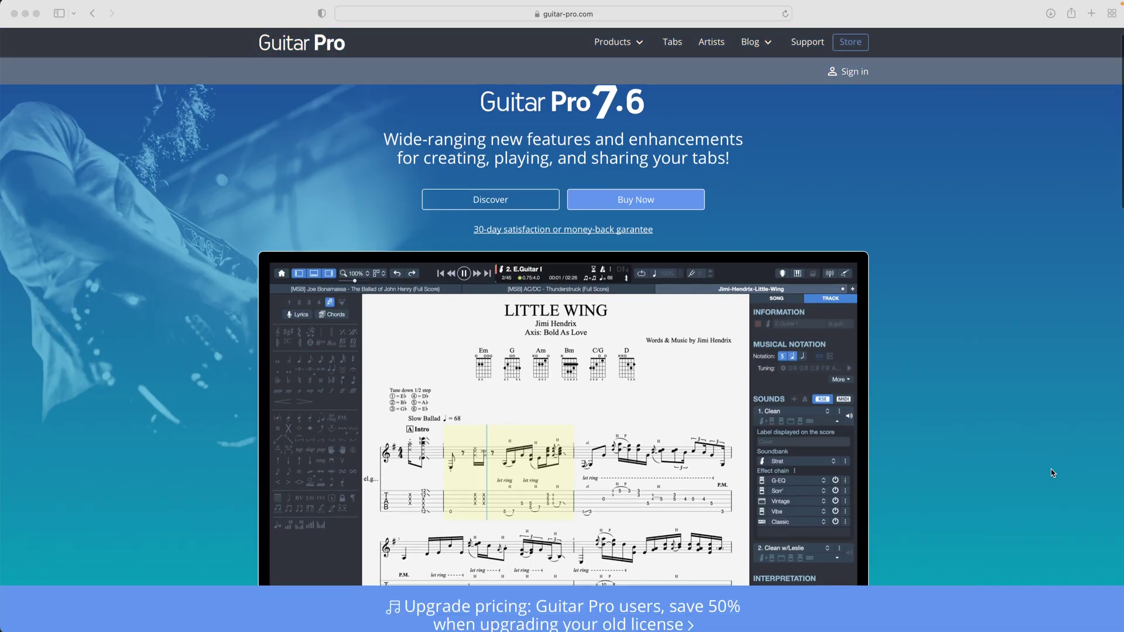
Step: Scroll the Guitar Pro homepage down to the sheet-music editing and 7.6 update cards
{"action": "scroll", "coordinate": [1052, 469], "scroll_direction": "down", "scroll_amount": 5}
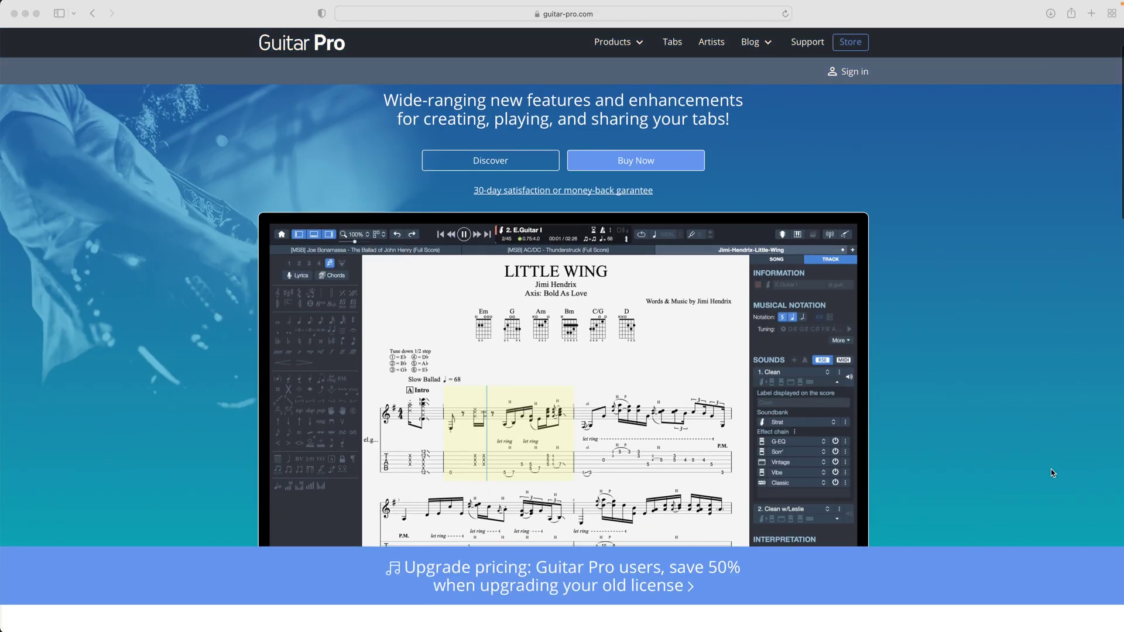
{"action": "scroll", "coordinate": [1051, 473], "scroll_direction": "down", "scroll_amount": 5}
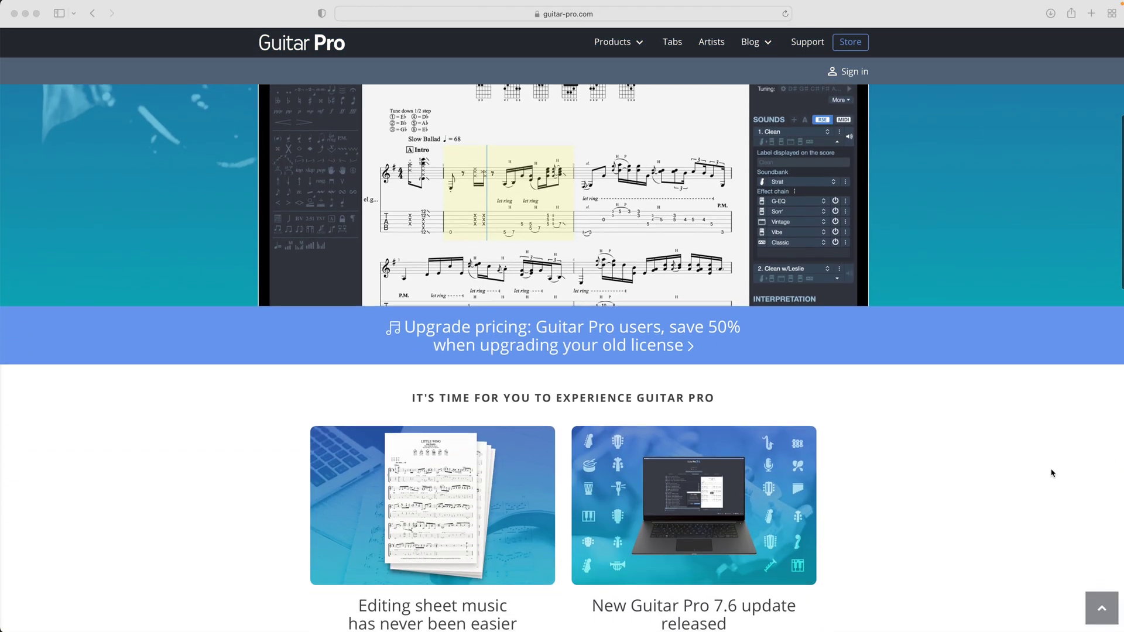